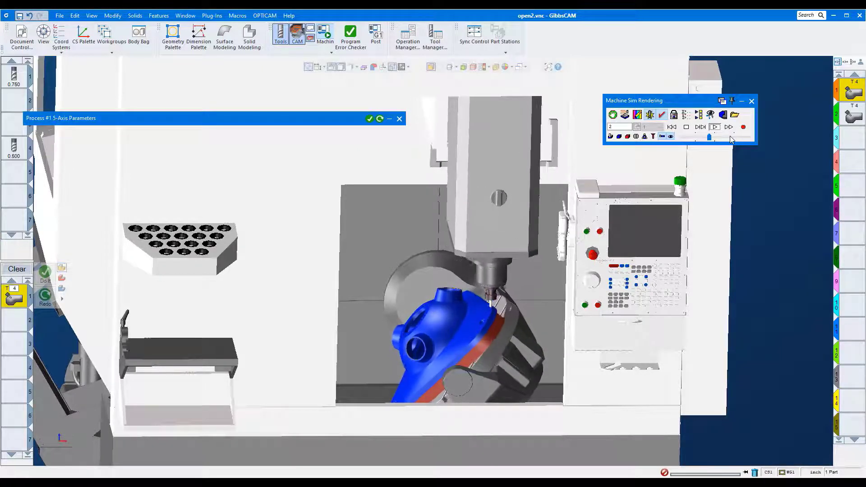
Step: Speed up the Machine Sim playback and keep the machining type set to Roughing
{"action": "left_click", "coordinate": [730, 138]}
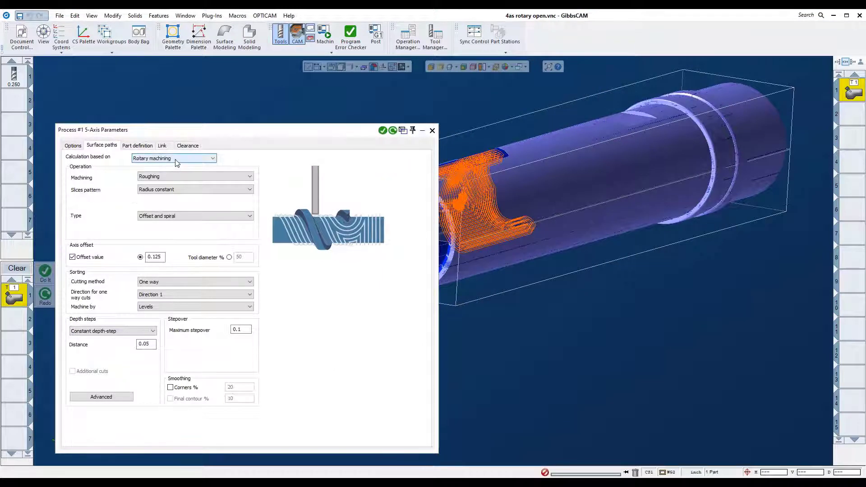
{"action": "left_click", "coordinate": [226, 178]}
{"action": "left_click", "coordinate": [224, 185]}
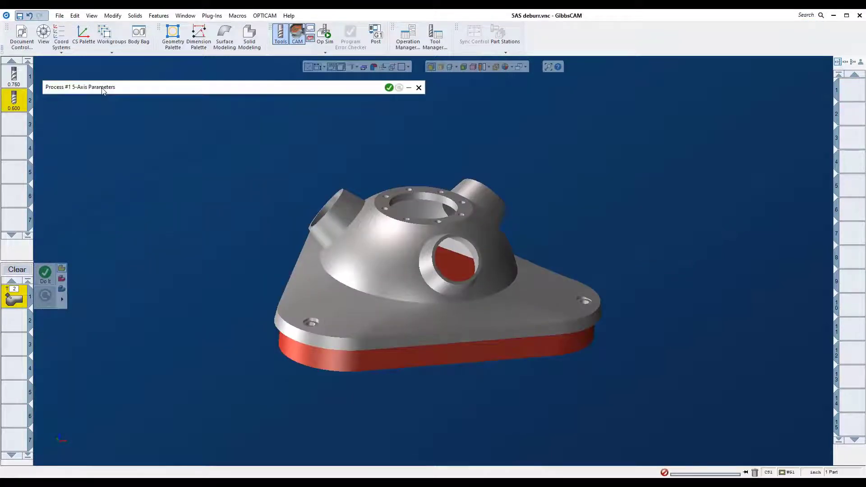
Step: Assign the housing's two side-bore faces as the deburring part surfaces
{"action": "left_click", "coordinate": [103, 88]}
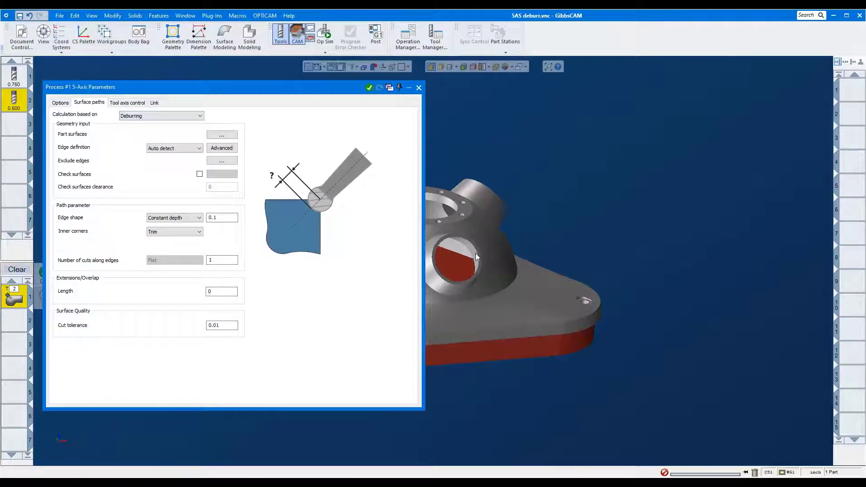
{"action": "left_click", "coordinate": [222, 136]}
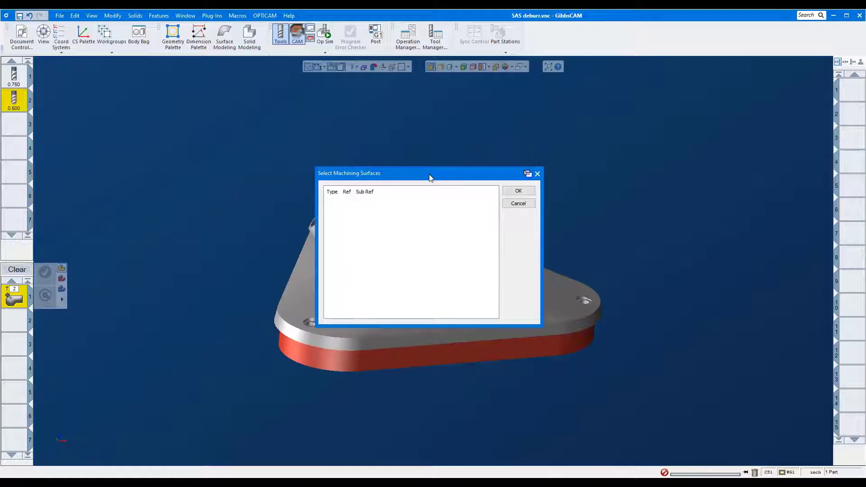
{"action": "left_click_drag", "start_coordinate": [430, 177], "coordinate": [626, 151]}
{"action": "left_click_drag", "start_coordinate": [440, 215], "coordinate": [505, 287]}
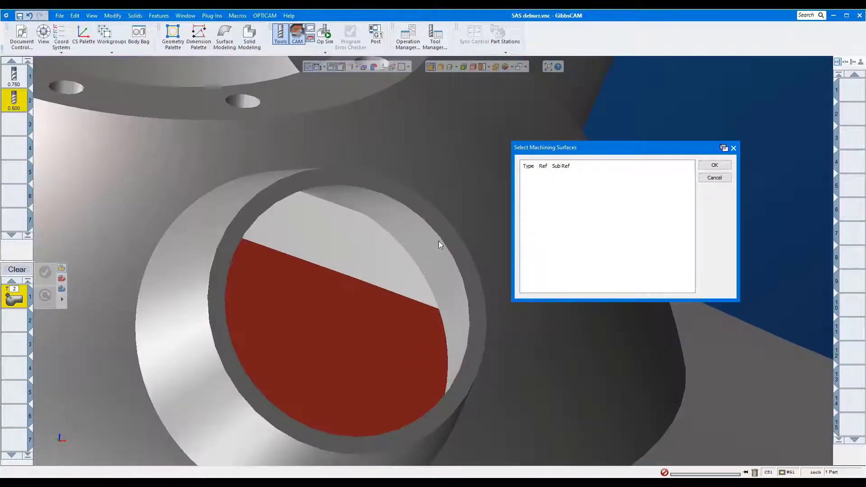
{"action": "left_click", "coordinate": [448, 234]}
{"action": "left_click", "coordinate": [440, 248]}
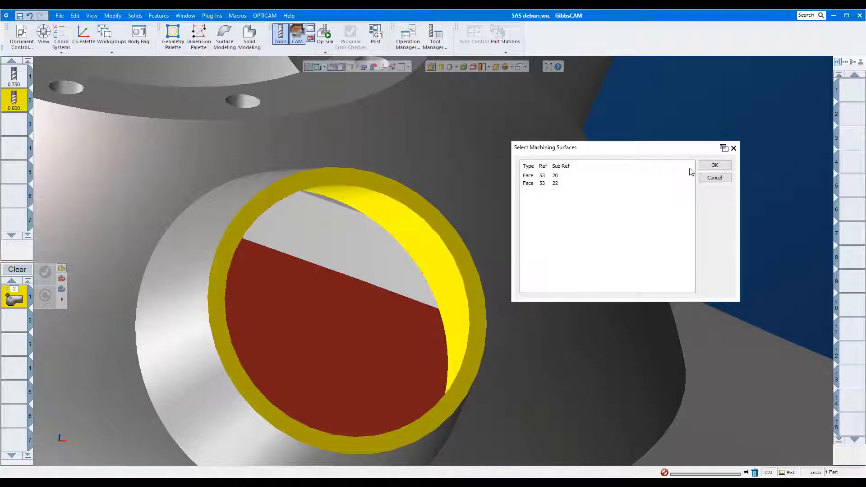
{"action": "left_click", "coordinate": [714, 166]}
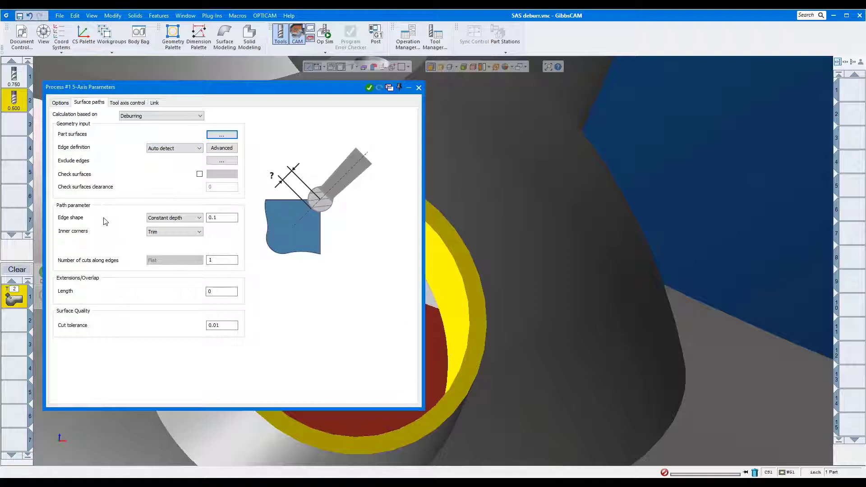
Step: Set the edge shape to Constant width with a size of 0.075
{"action": "left_click", "coordinate": [184, 219]}
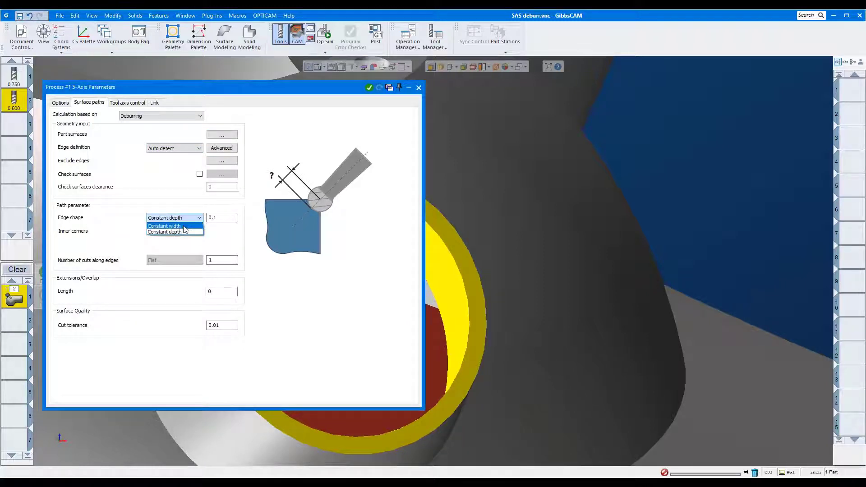
{"action": "left_click", "coordinate": [184, 226]}
{"action": "double_click", "coordinate": [220, 218]}
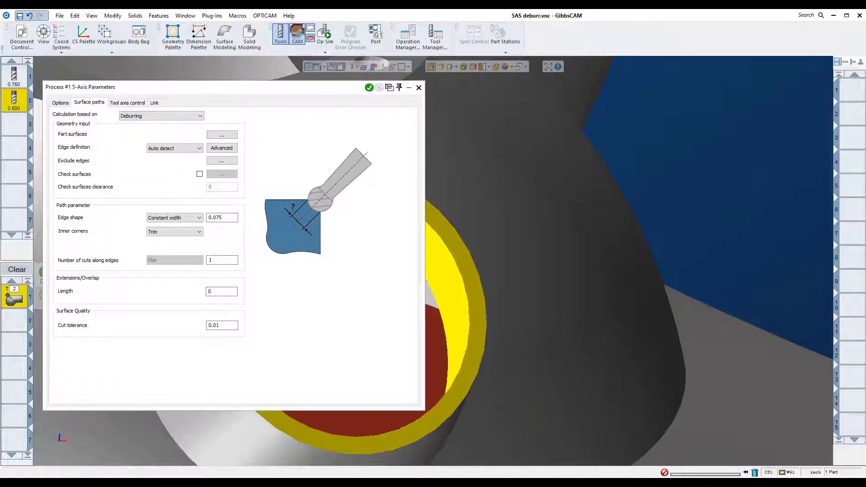
Step: Turn on Fixed tool contact point and set it to 0.5
{"action": "left_click", "coordinate": [142, 104]}
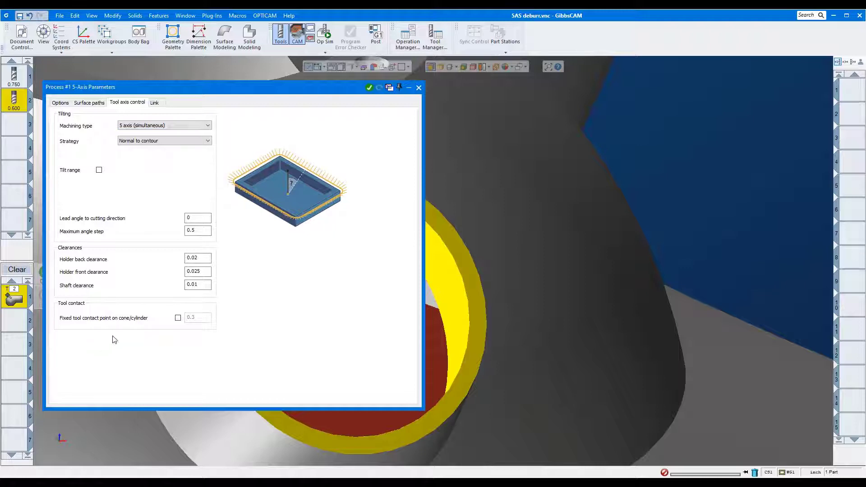
{"action": "left_click", "coordinate": [178, 318]}
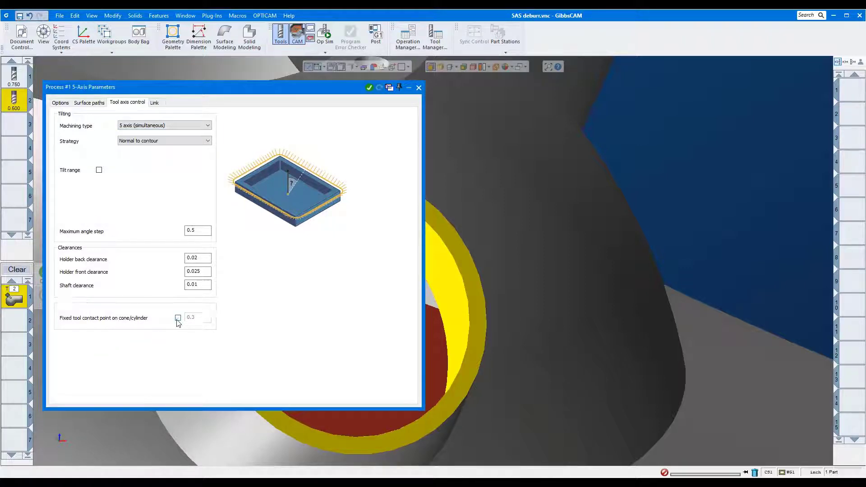
{"action": "left_click", "coordinate": [193, 318]}
{"action": "double_click", "coordinate": [194, 319]}
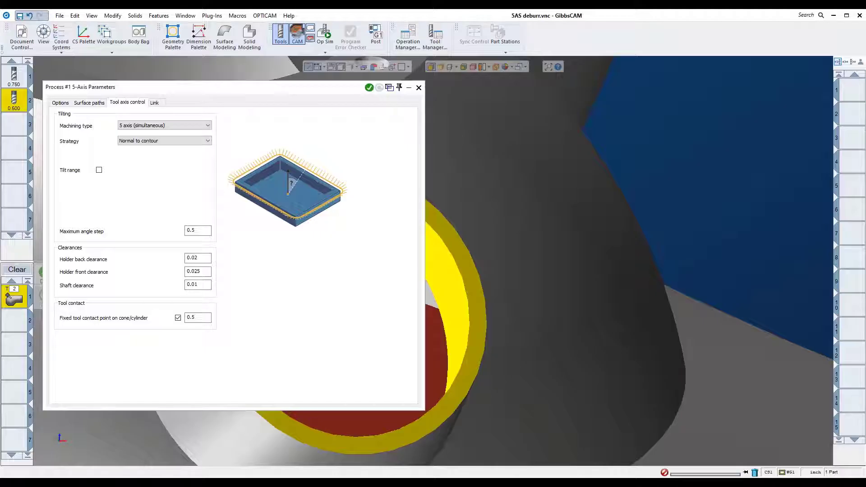
Step: Compute the side-bore deburring toolpath with Do It and run it through Op Sim
{"action": "right_click", "coordinate": [737, 167]}
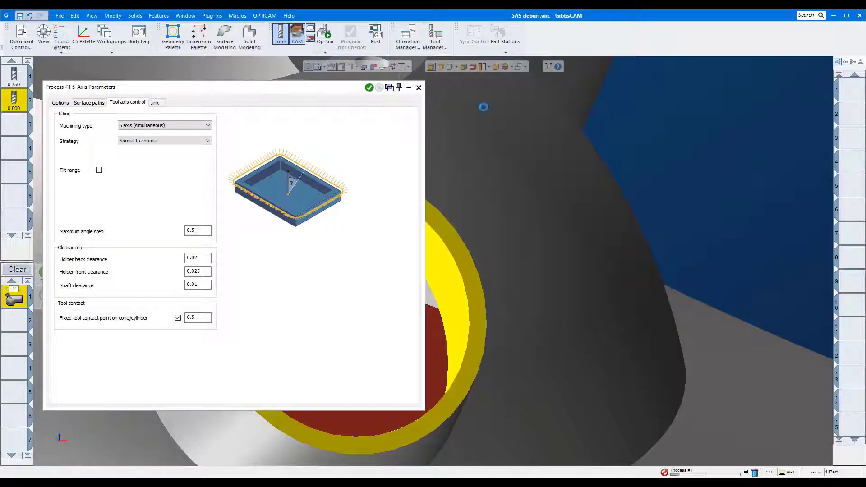
{"action": "left_click", "coordinate": [744, 139]}
{"action": "left_click", "coordinate": [314, 92]}
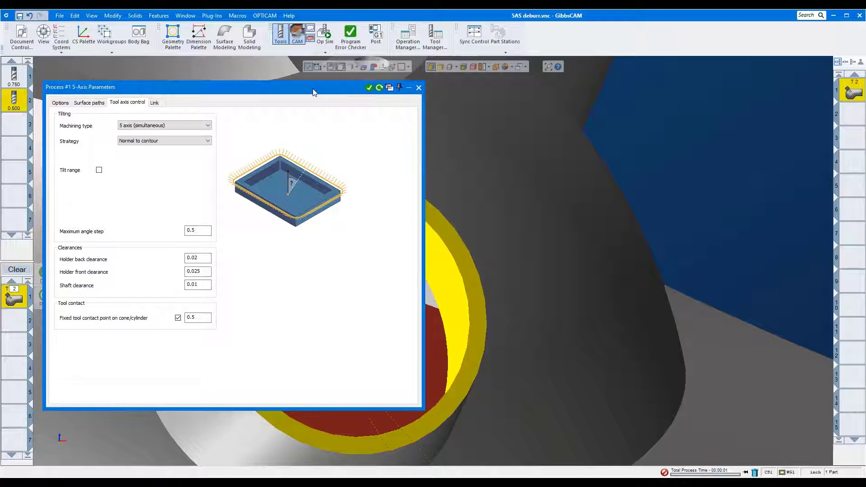
{"action": "double_click", "coordinate": [314, 93]}
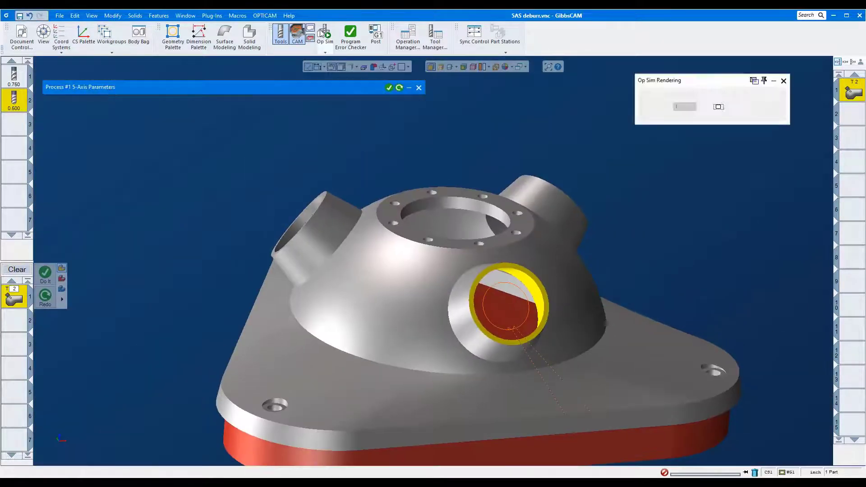
{"action": "left_click", "coordinate": [752, 110]}
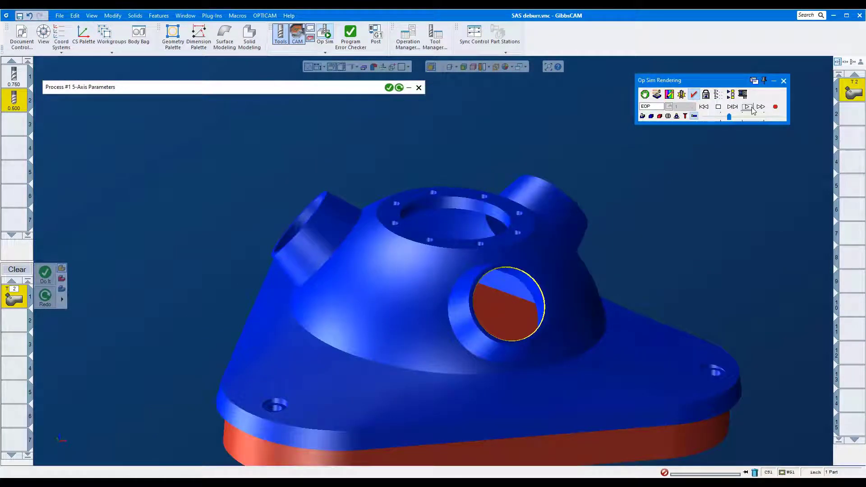
{"action": "left_click", "coordinate": [784, 81]}
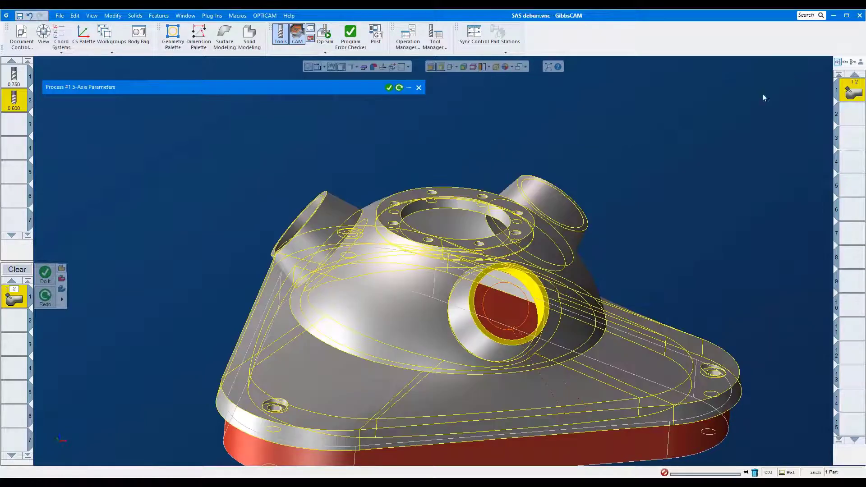
Step: Clear the bore faces and set the part surfaces from the saved 'round' feature
{"action": "left_click", "coordinate": [248, 414]}
{"action": "middle_click_drag", "start_coordinate": [199, 262], "coordinate": [134, 214]}
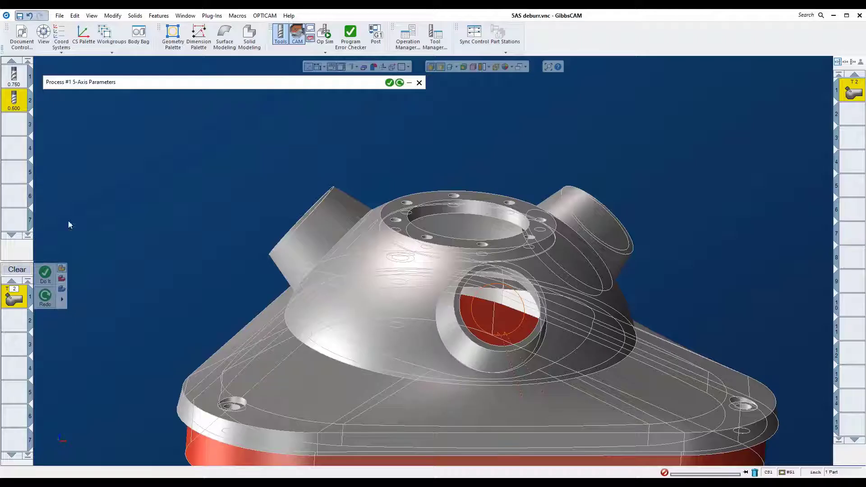
{"action": "left_click", "coordinate": [441, 66]}
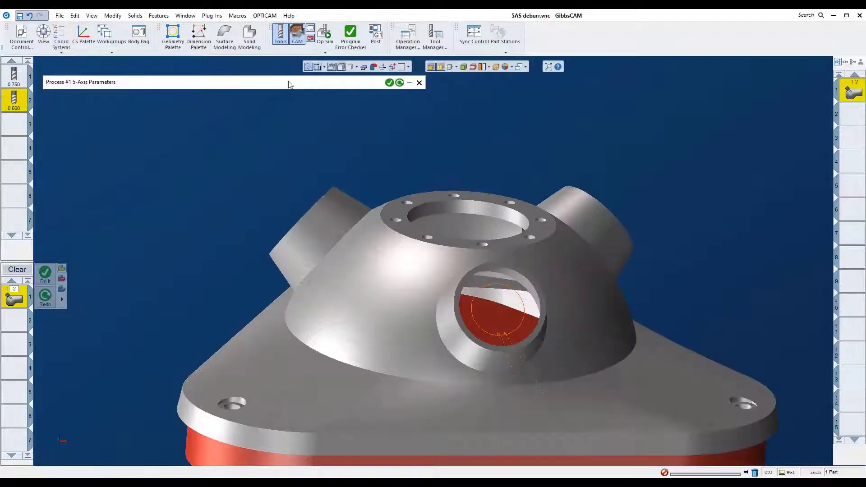
{"action": "left_click", "coordinate": [267, 81]}
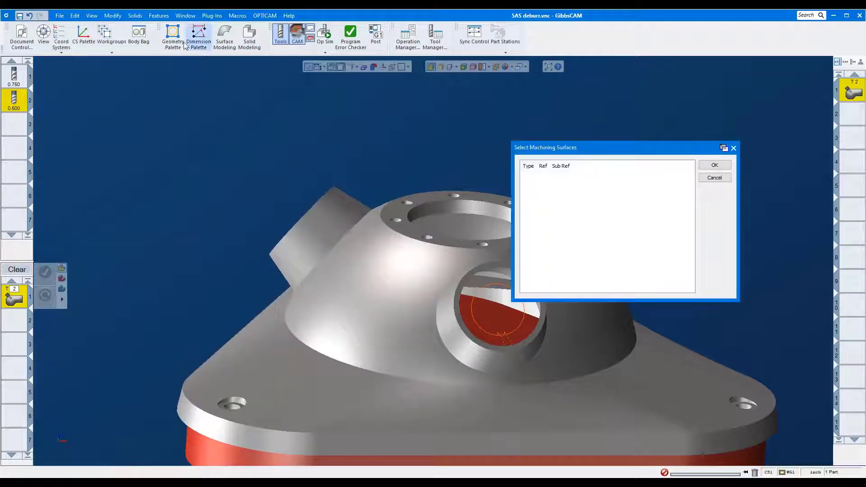
{"action": "left_click", "coordinate": [158, 15]}
{"action": "left_click", "coordinate": [164, 93]}
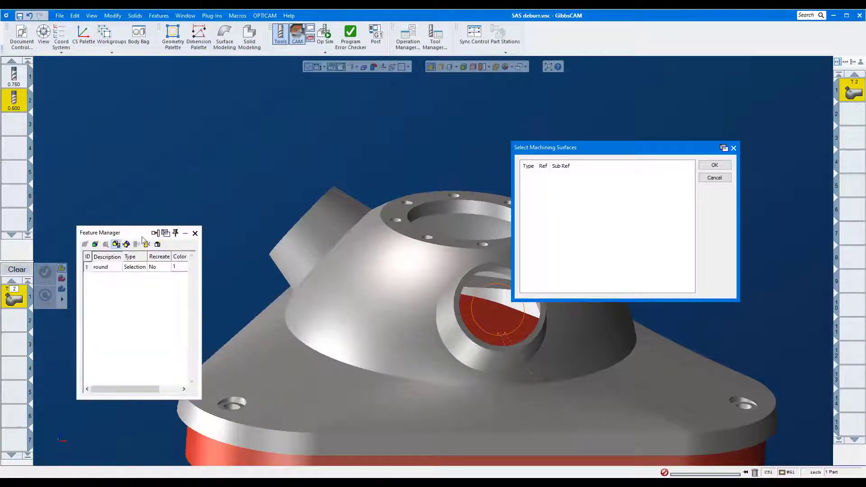
{"action": "left_click", "coordinate": [102, 267]}
{"action": "left_click", "coordinate": [703, 165]}
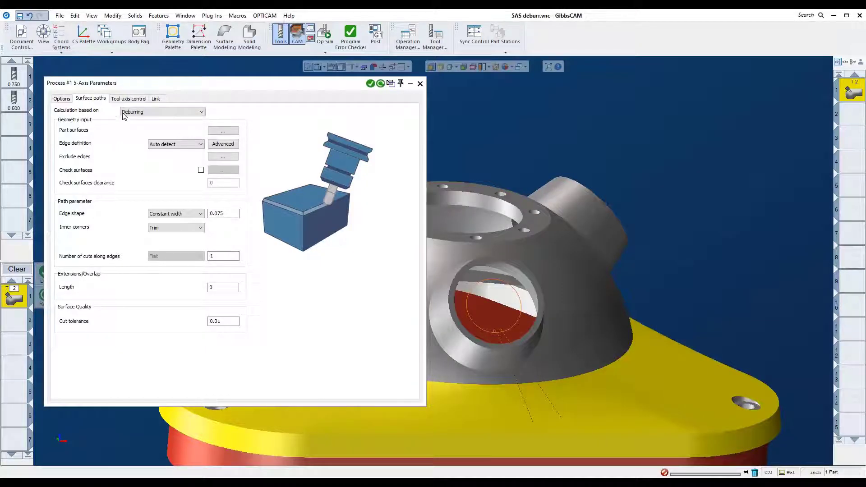
Step: Turn off the fixed tool contact point and use 20 Rounded multiple edge cuts
{"action": "left_click", "coordinate": [127, 99]}
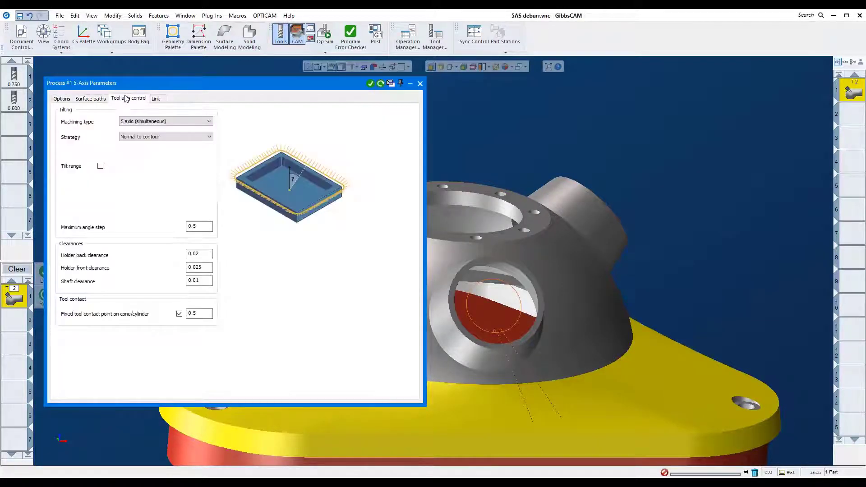
{"action": "left_click", "coordinate": [179, 314]}
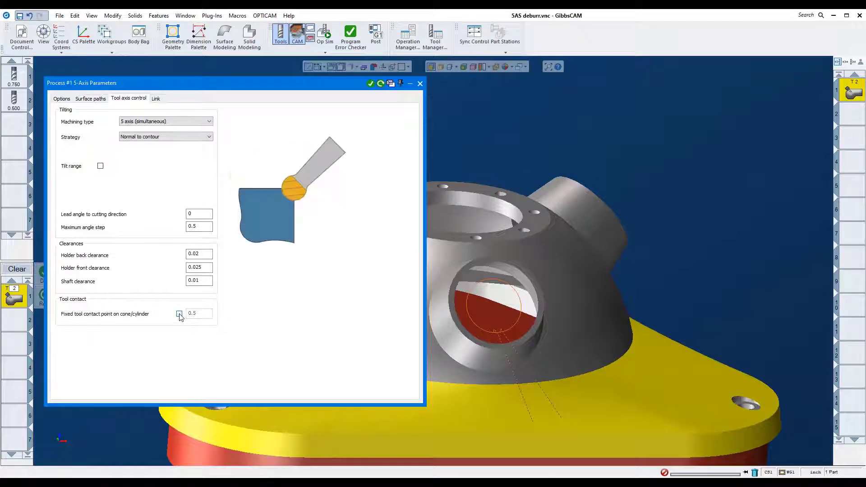
{"action": "left_click", "coordinate": [91, 100]}
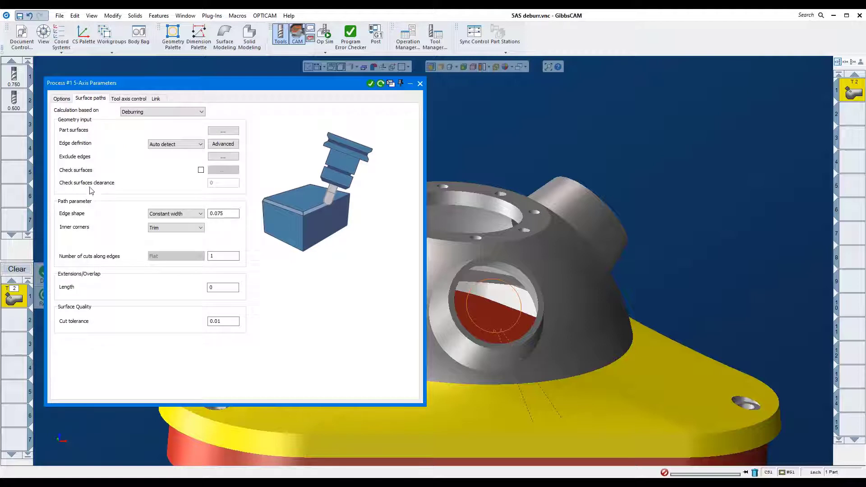
{"action": "double_click", "coordinate": [232, 257]}
{"action": "type", "text": "2"}
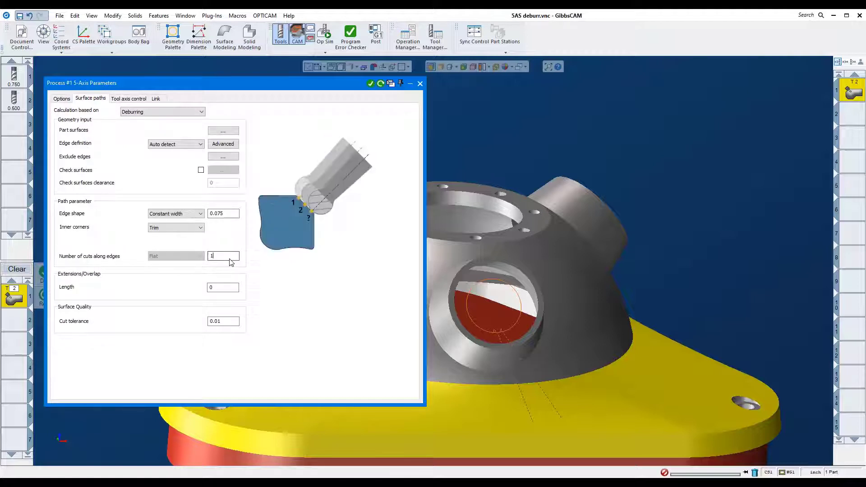
{"action": "type", "text": "0"}
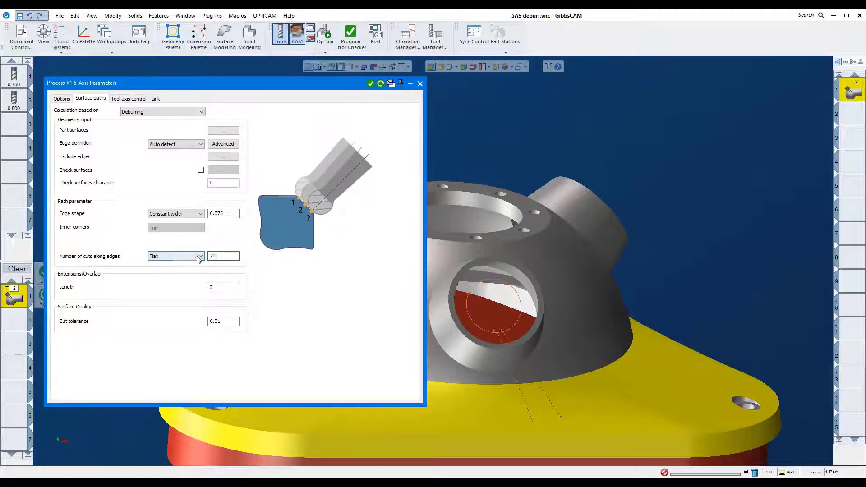
{"action": "left_click", "coordinate": [183, 256]}
{"action": "left_click", "coordinate": [186, 270]}
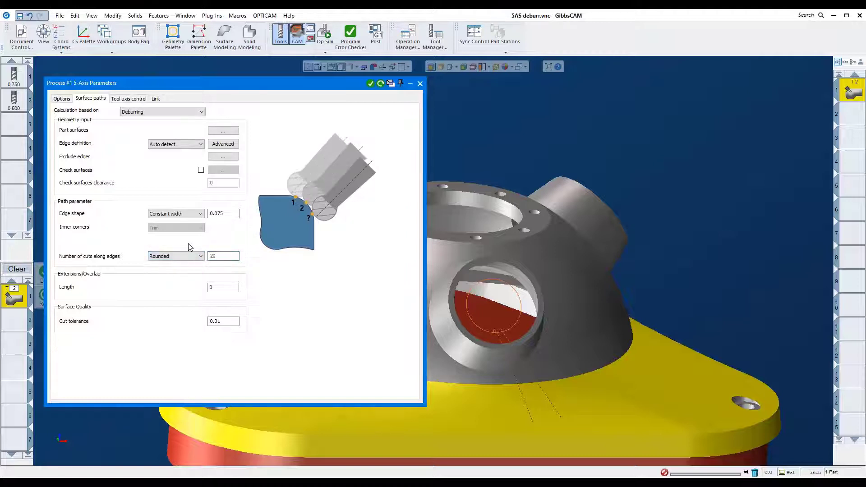
Step: Set a constant-radius 0.1 edge shape and regenerate the deburr toolpath
{"action": "left_click", "coordinate": [184, 214]}
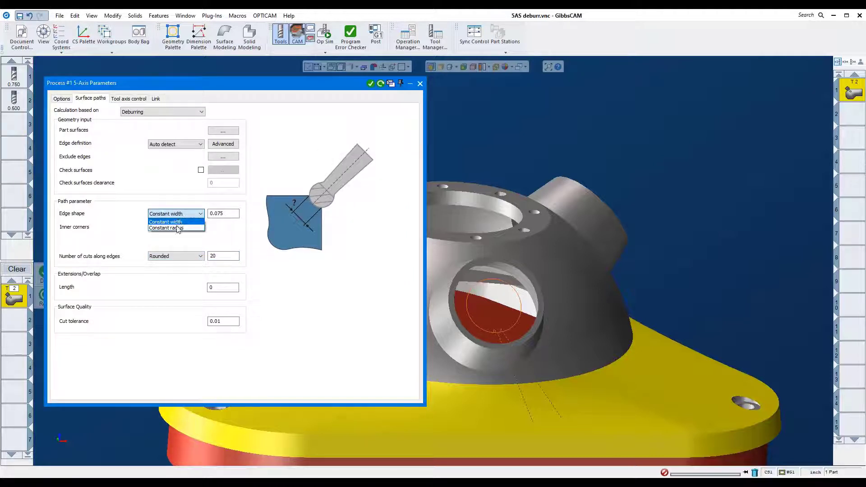
{"action": "left_click", "coordinate": [179, 228]}
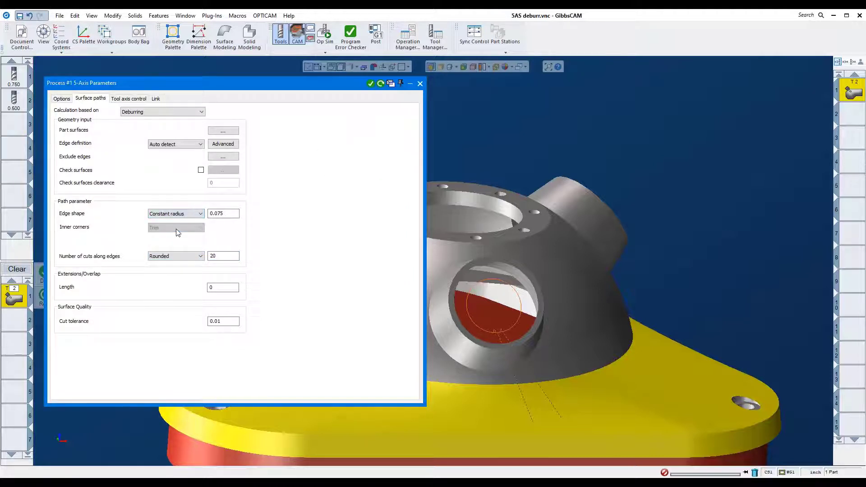
{"action": "double_click", "coordinate": [230, 215]}
{"action": "type", "text": ".1"}
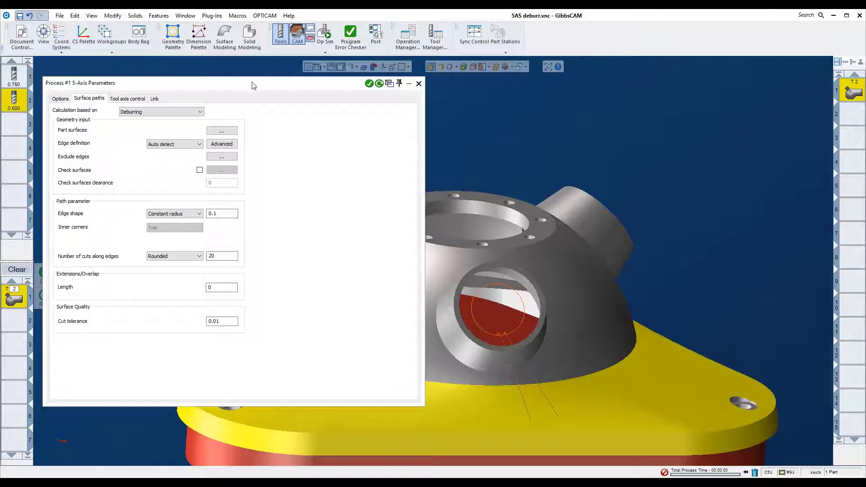
{"action": "mouse_move", "coordinate": [530, 102]}
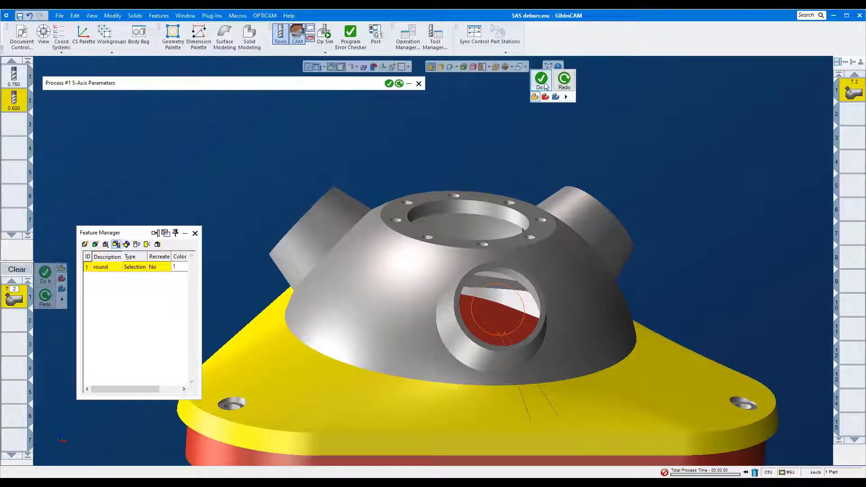
{"action": "left_click", "coordinate": [542, 81]}
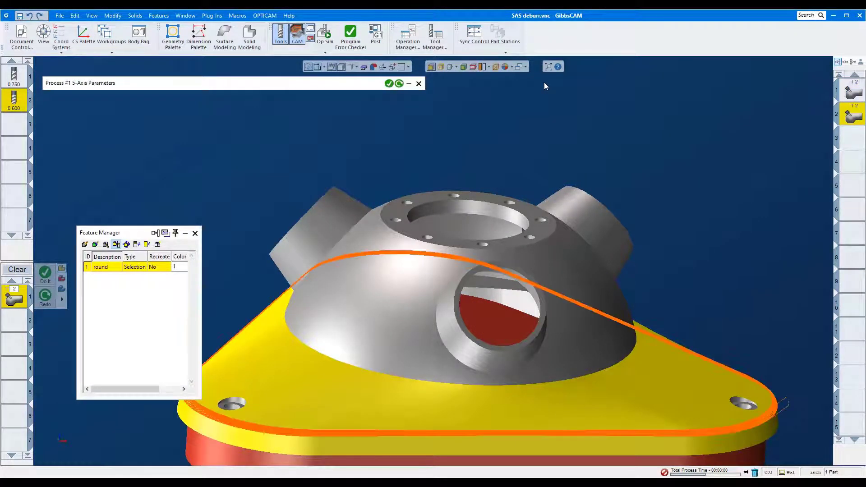
{"action": "left_click_drag", "start_coordinate": [715, 358], "coordinate": [824, 454]}
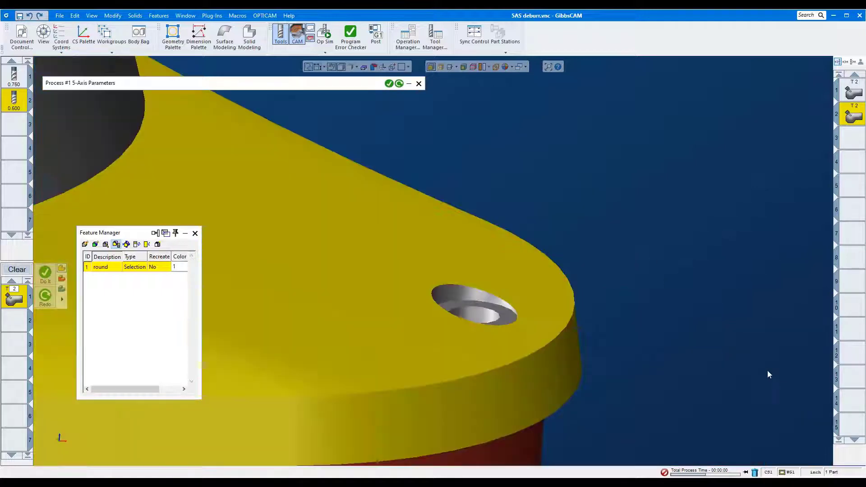
Step: Run the flange-edge deburr simulation at a higher speed, then stop it
{"action": "left_click", "coordinate": [324, 34]}
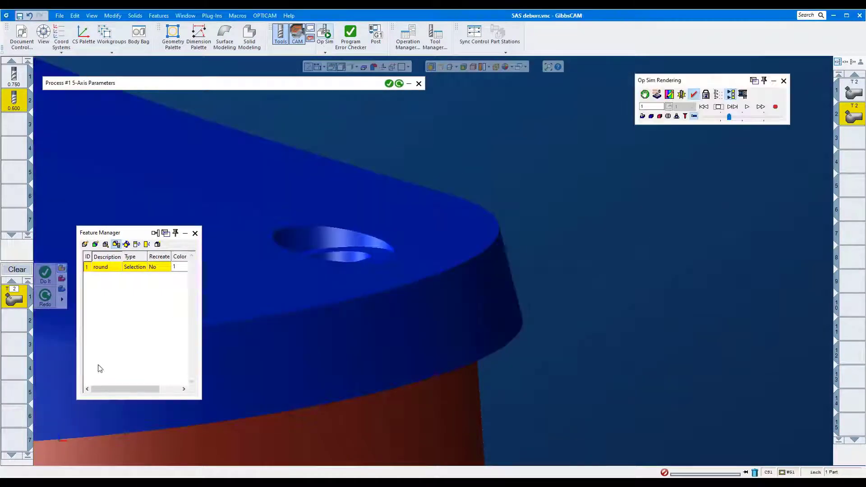
{"action": "left_click", "coordinate": [52, 454]}
{"action": "left_click", "coordinate": [747, 106]}
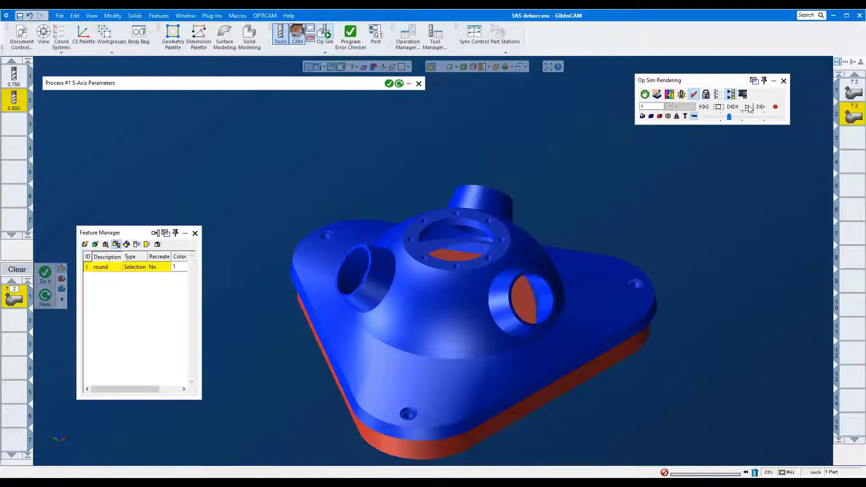
{"action": "left_click_drag", "start_coordinate": [730, 116], "coordinate": [778, 118]}
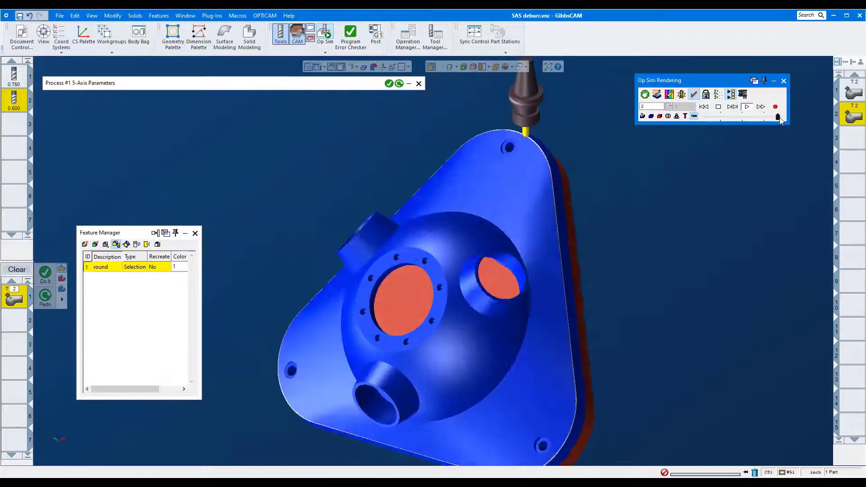
{"action": "left_click", "coordinate": [718, 107]}
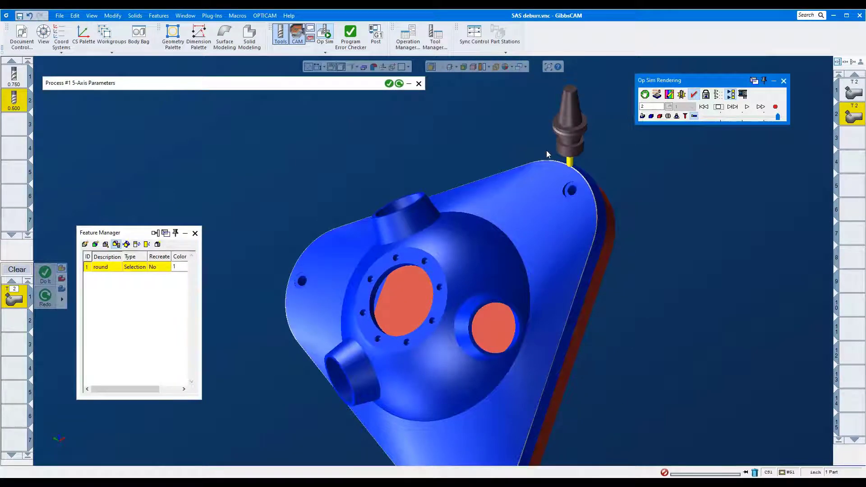
{"action": "scroll", "coordinate": [623, 192], "scroll_direction": "up", "scroll_amount": 5}
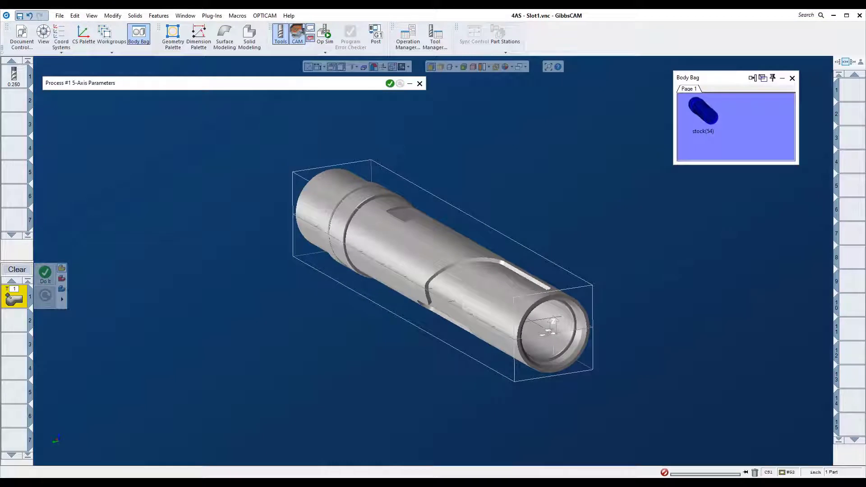
Step: Pick the shaft's slot face for rotary roughing and set a 0.125 axis offset
{"action": "left_click", "coordinate": [152, 85]}
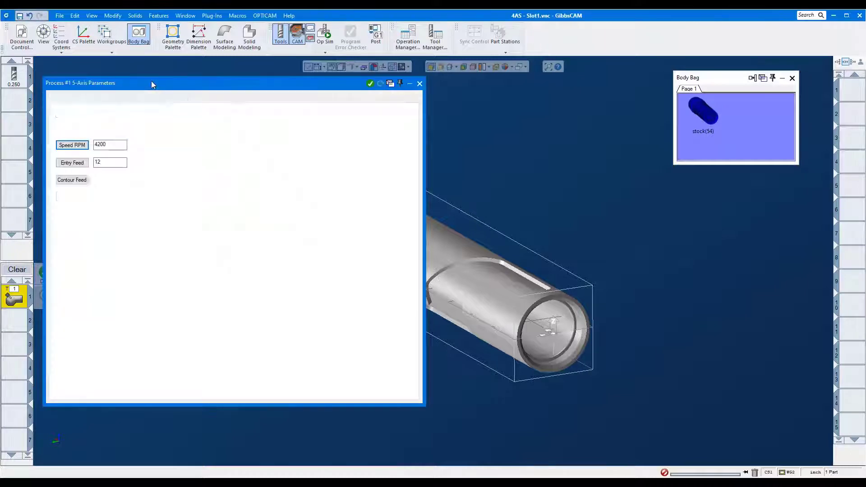
{"action": "left_click", "coordinate": [88, 99]}
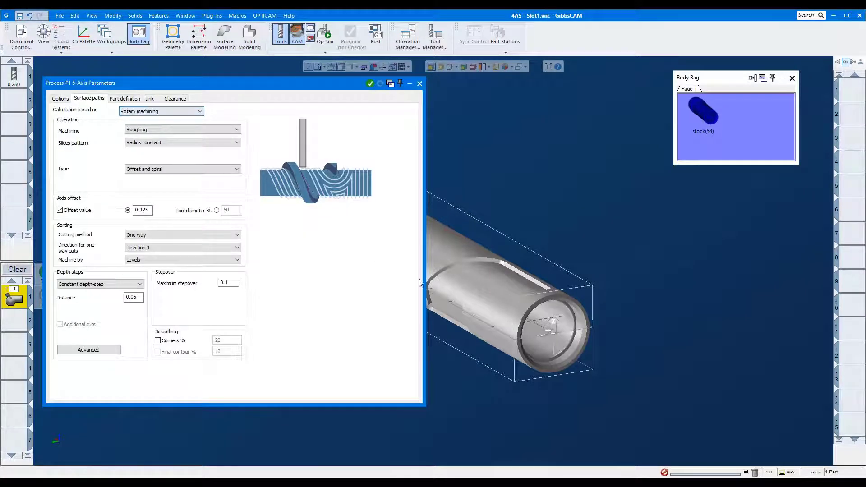
{"action": "left_click", "coordinate": [446, 289]}
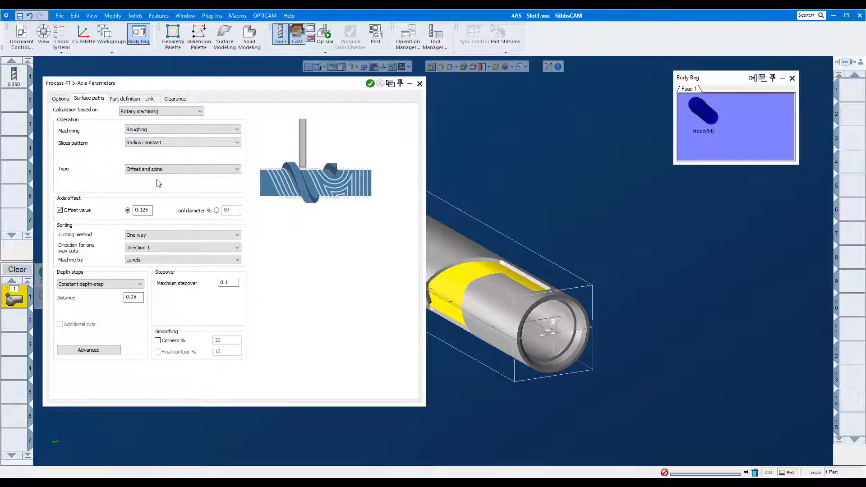
{"action": "double_click", "coordinate": [136, 210]}
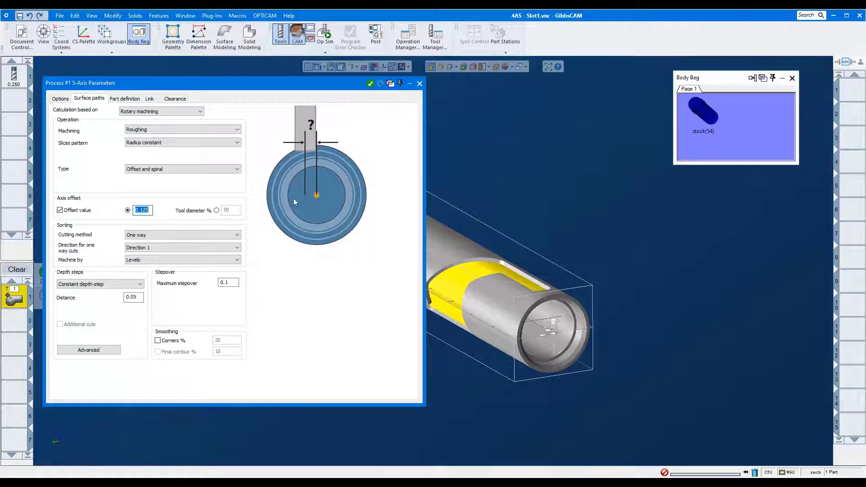
Step: Use one-way Direction 1 cuts with 0.05 depth steps, leaving advanced settings unchanged
{"action": "left_click", "coordinate": [196, 247]}
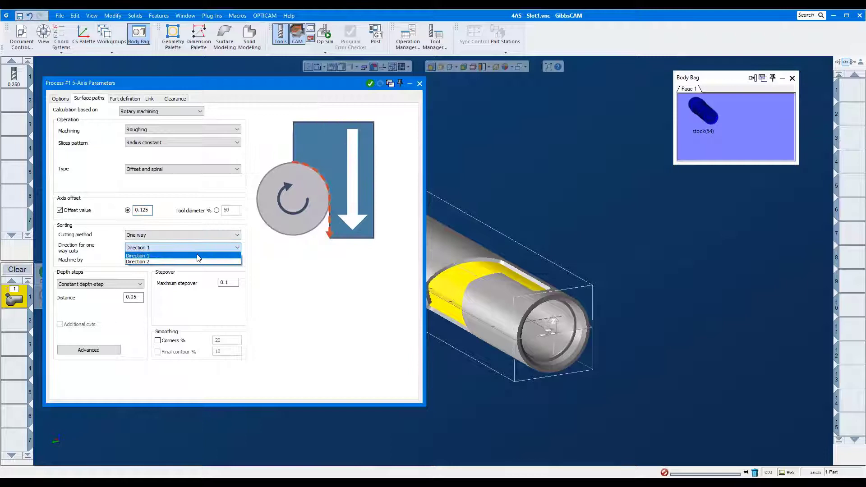
{"action": "left_click", "coordinate": [198, 256]}
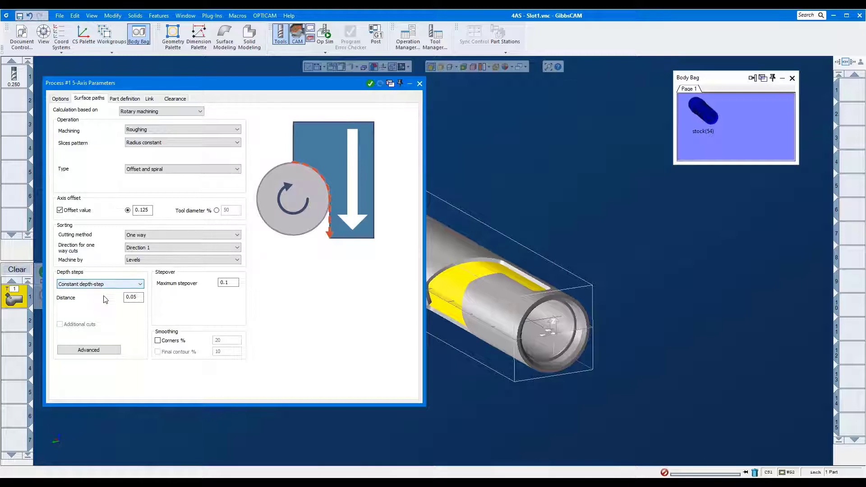
{"action": "double_click", "coordinate": [140, 302]}
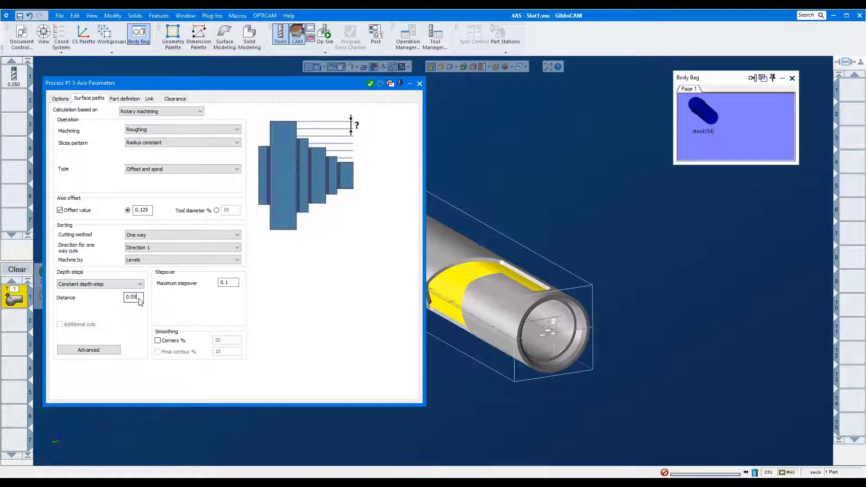
{"action": "left_click", "coordinate": [89, 350]}
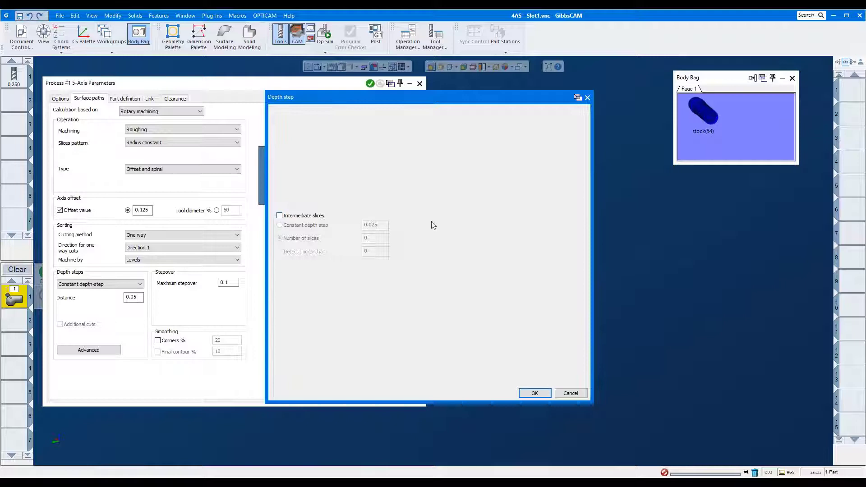
{"action": "left_click", "coordinate": [587, 97]}
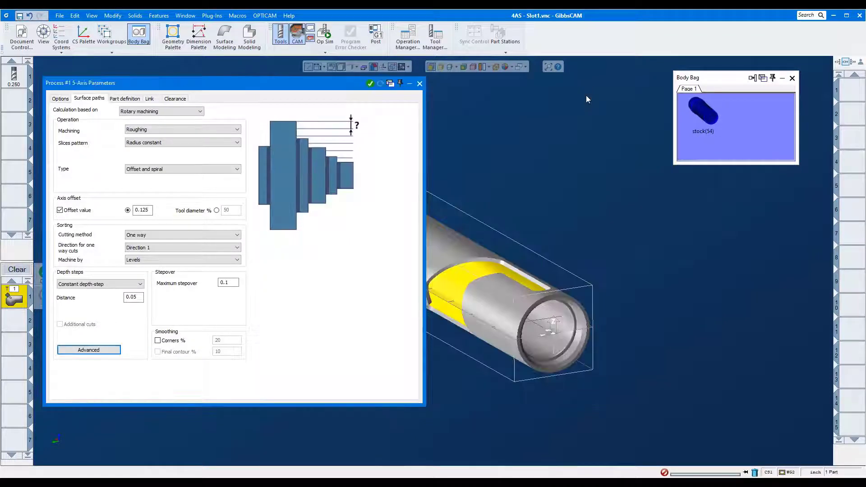
Step: Pick the whole shaft solid as the part surface with 0 stock to leave
{"action": "left_click", "coordinate": [125, 100]}
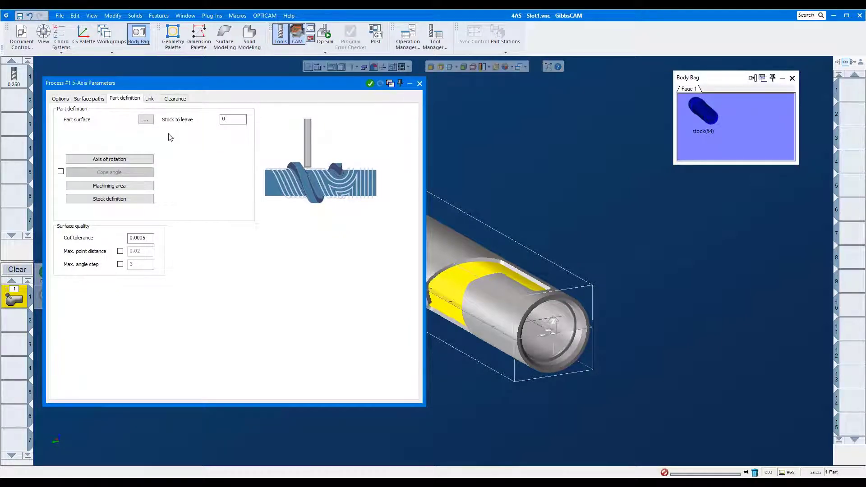
{"action": "left_click", "coordinate": [145, 119]}
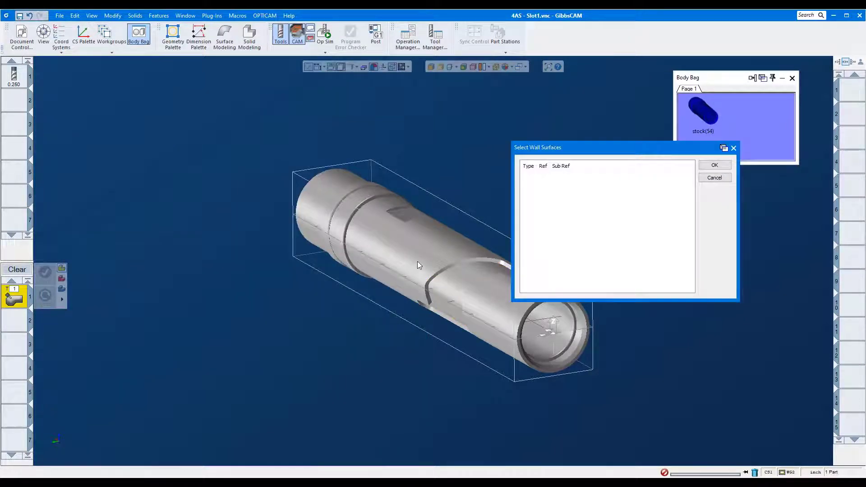
{"action": "double_click", "coordinate": [418, 261]}
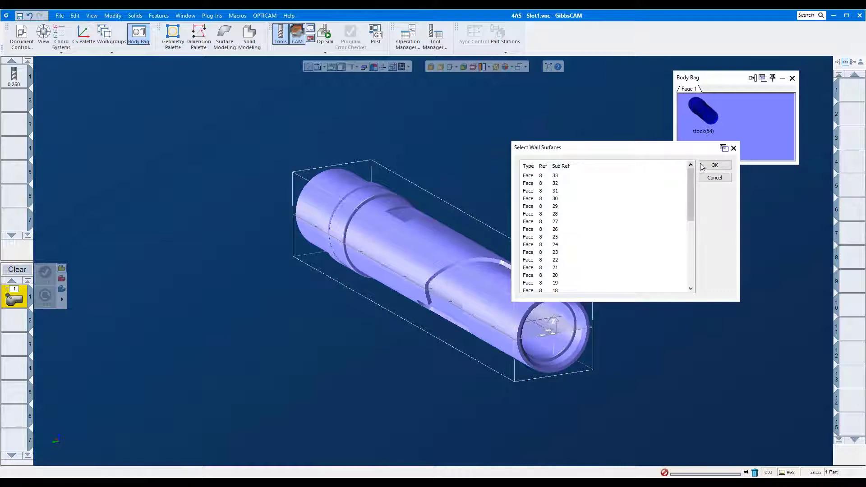
{"action": "left_click", "coordinate": [714, 165]}
{"action": "left_click", "coordinate": [241, 122]}
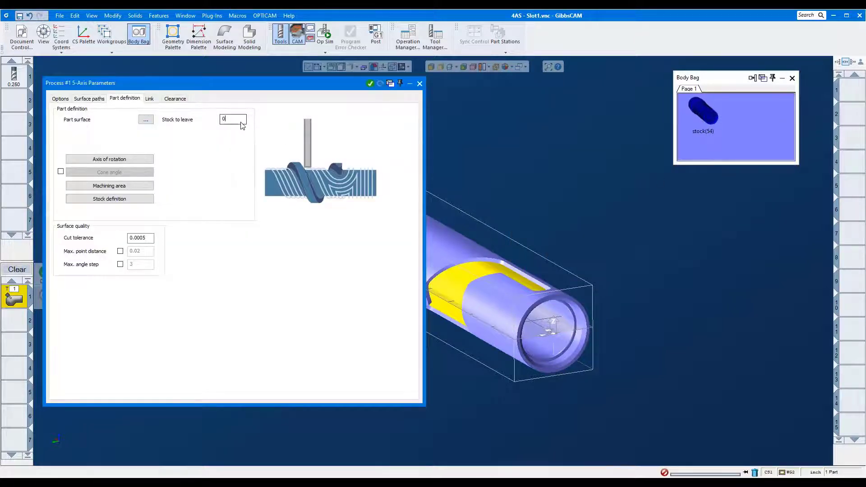
Step: Rotate about X through the center and use the stock(54) body as stock
{"action": "left_click", "coordinate": [112, 160]}
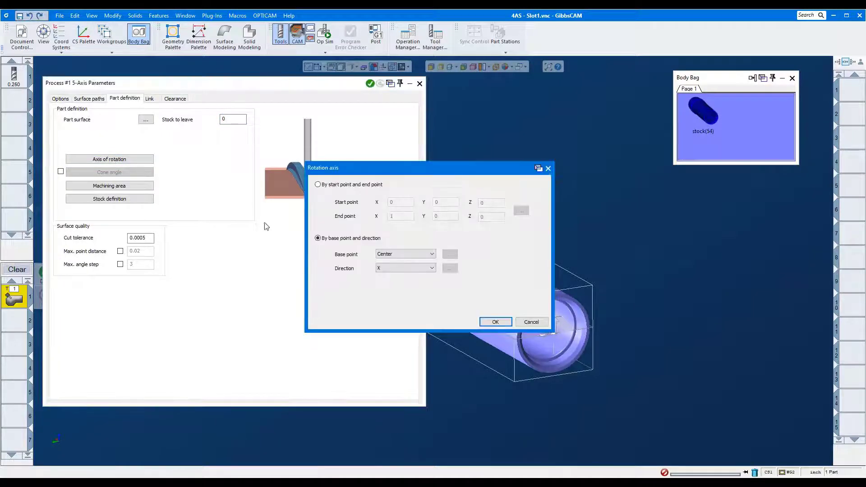
{"action": "left_click", "coordinate": [495, 323]}
{"action": "left_click", "coordinate": [130, 203]}
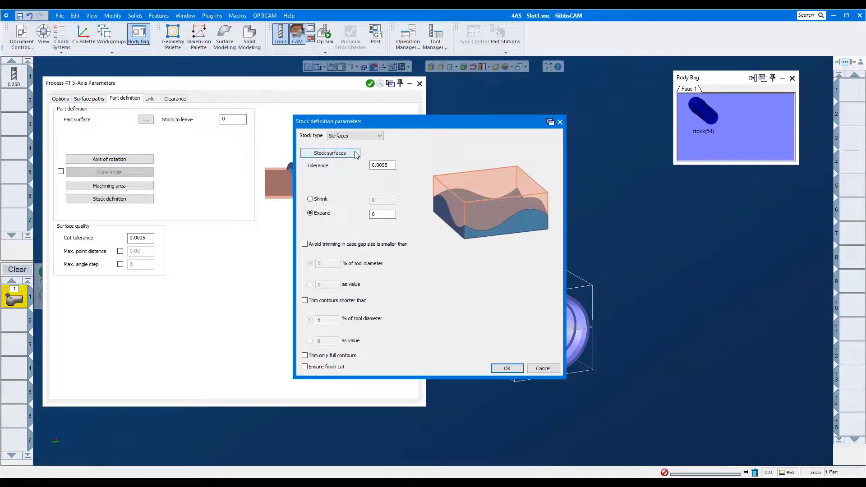
{"action": "left_click", "coordinate": [330, 153]}
{"action": "left_click", "coordinate": [704, 113]}
{"action": "left_click", "coordinate": [715, 166]}
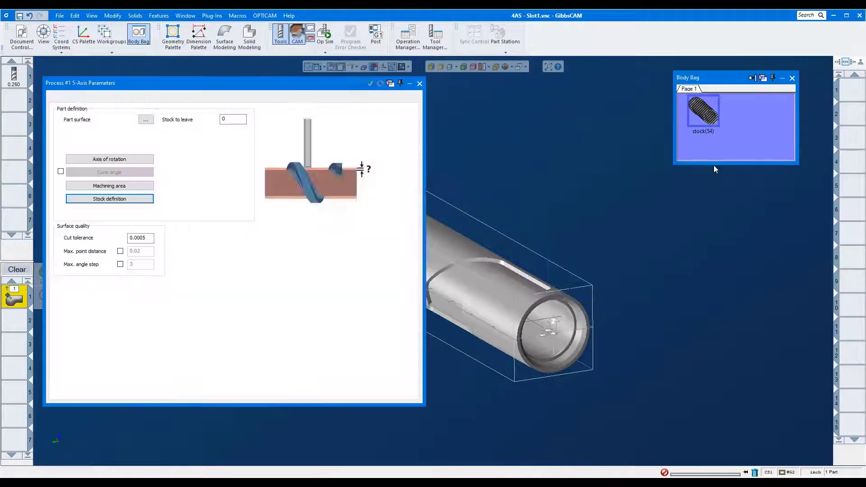
{"action": "left_click", "coordinate": [509, 369]}
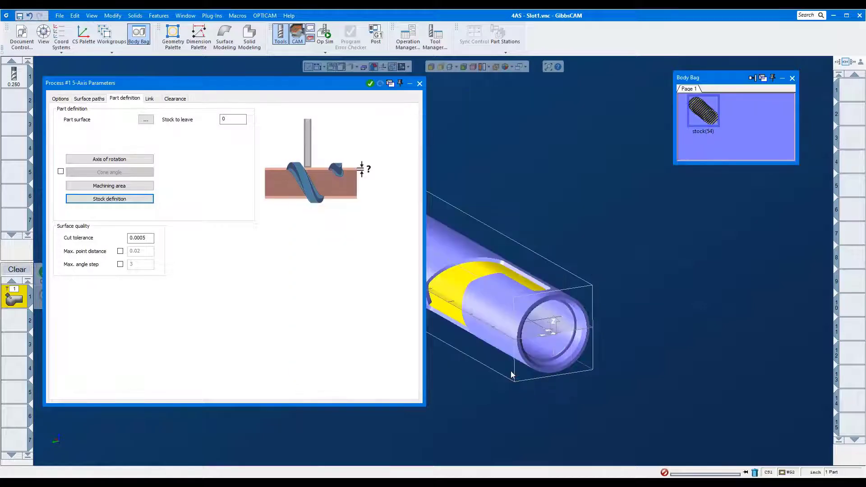
Step: Generate the slot's rotary roughing toolpath with Do It and run it in Op Sim
{"action": "right_click", "coordinate": [544, 157]}
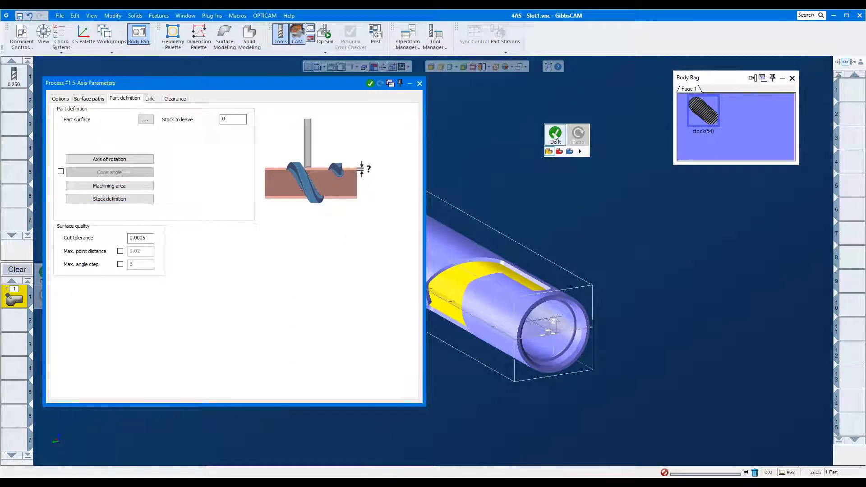
{"action": "left_click", "coordinate": [555, 135]}
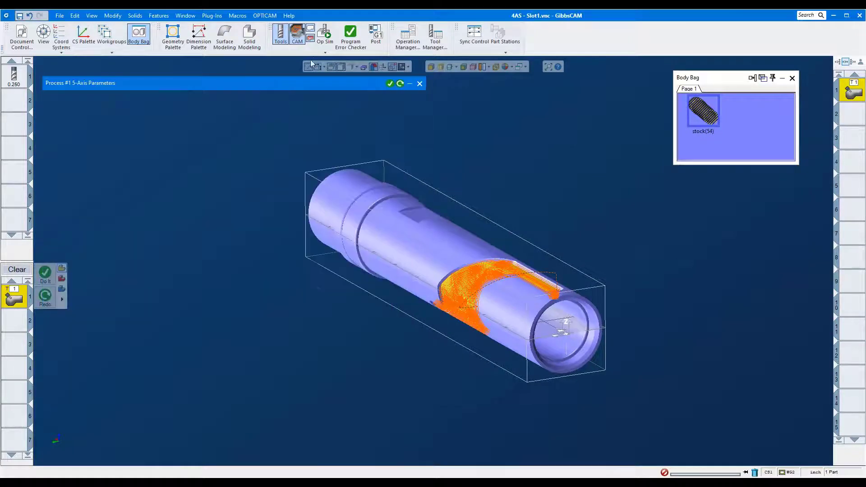
{"action": "left_click", "coordinate": [325, 34]}
{"action": "left_click", "coordinate": [747, 107]}
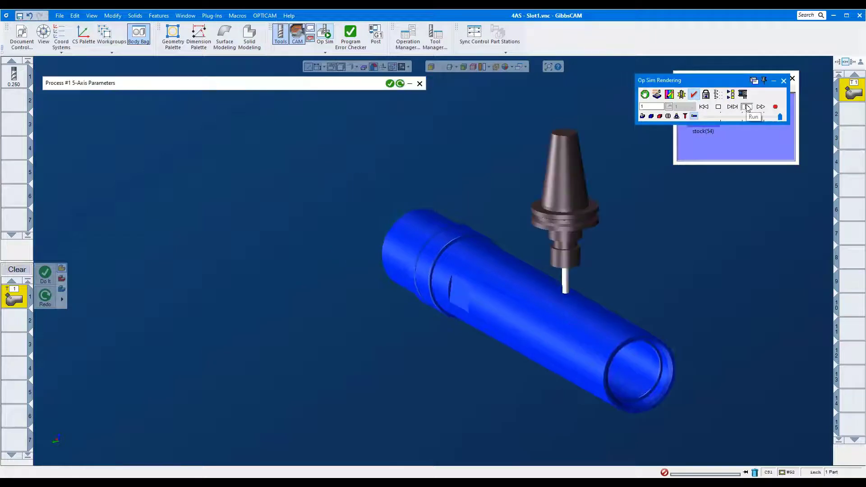